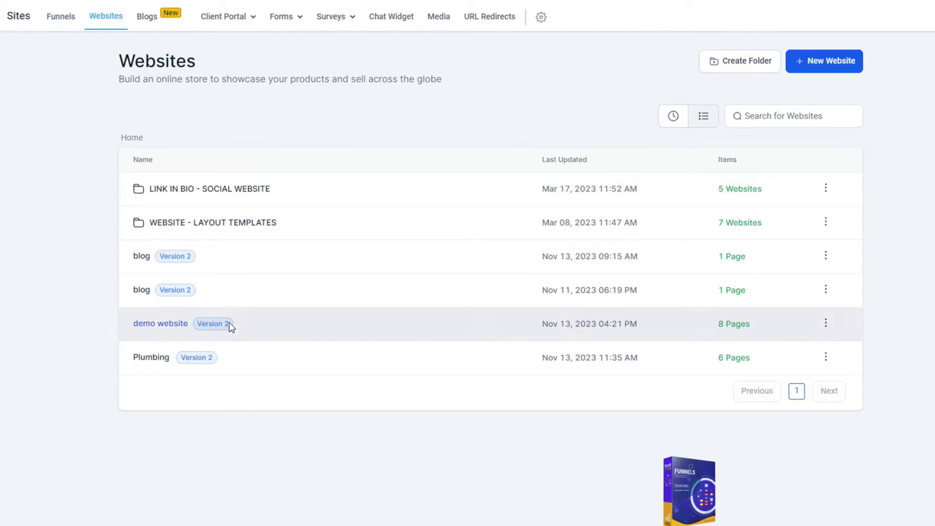
- Switch to the Funnels list showing folders such as 01 SALES and WEBINARS
click(164, 324)
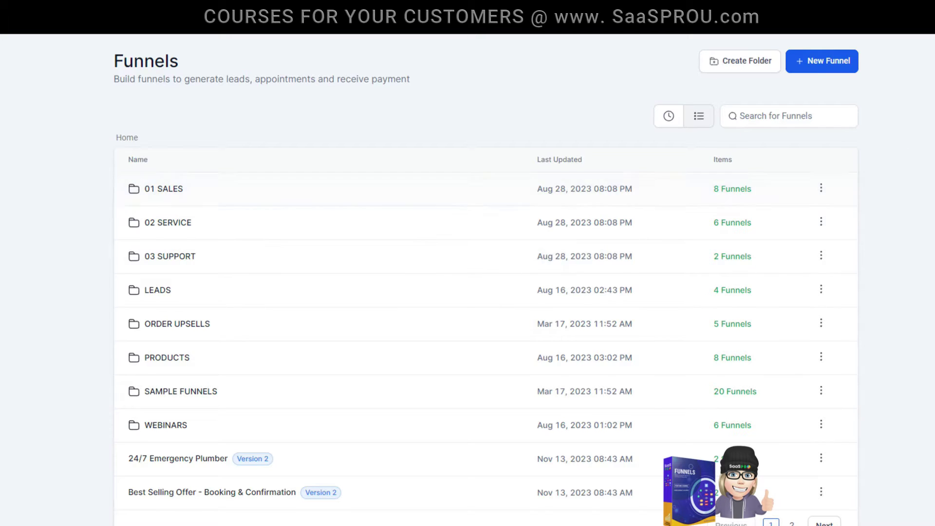
- Create a new funnel from blank named 'blank funnel'
click(821, 71)
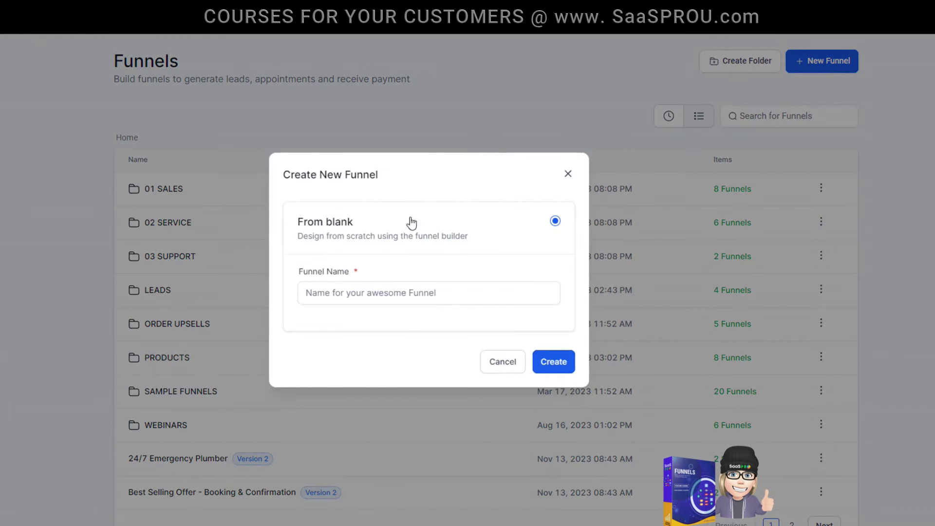
click(452, 292)
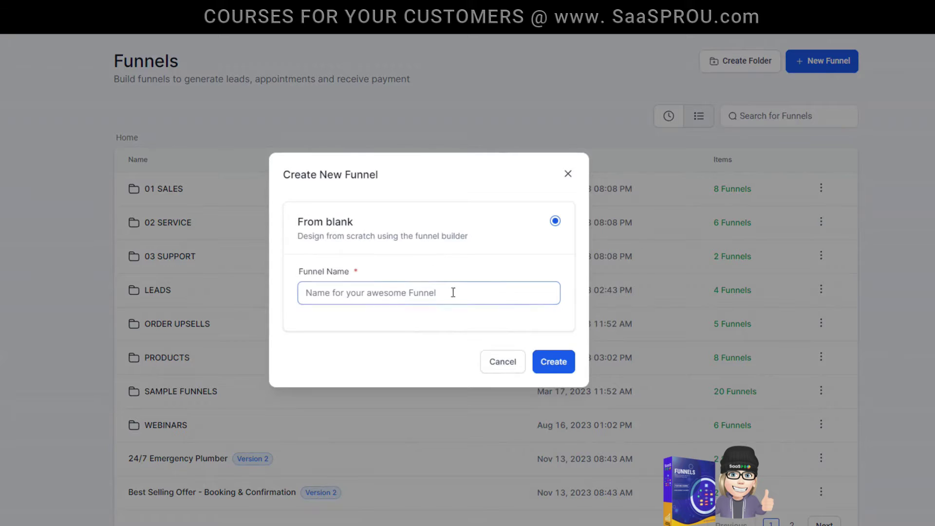
text(b)
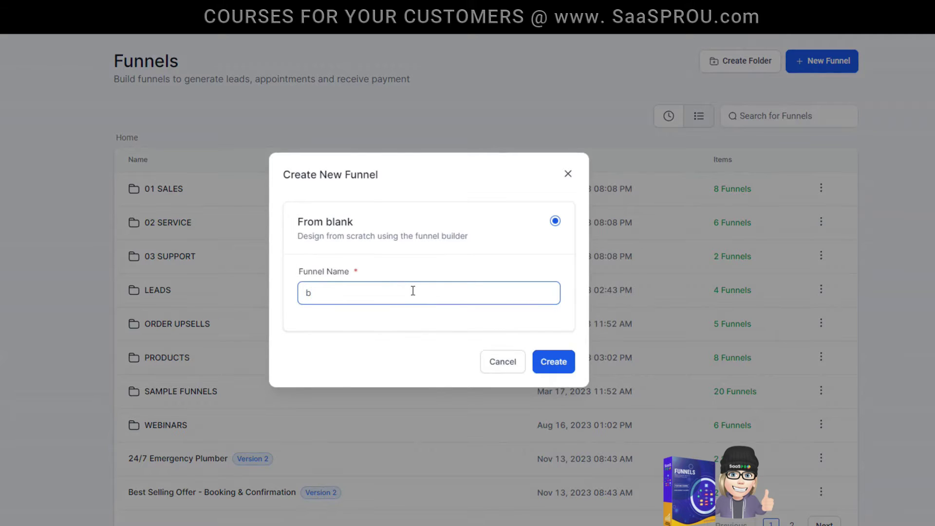
text(lank funnel)
click(551, 362)
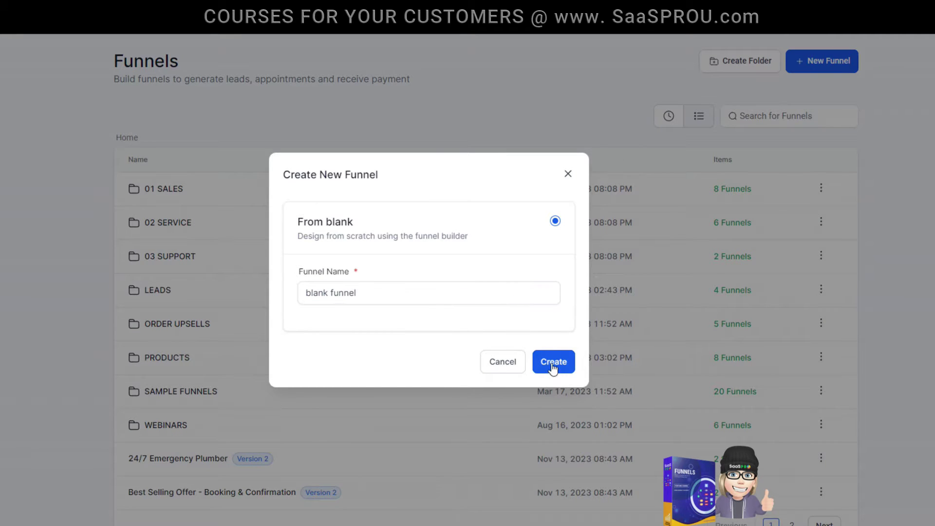
- Search the funnels for 'blank' and open the blank funnel
click(793, 115)
text(bla)
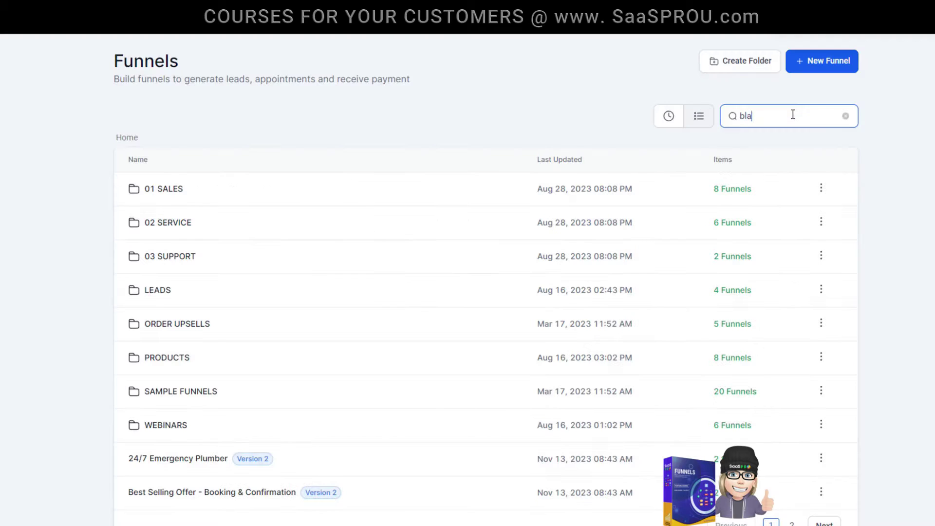
text(nk)
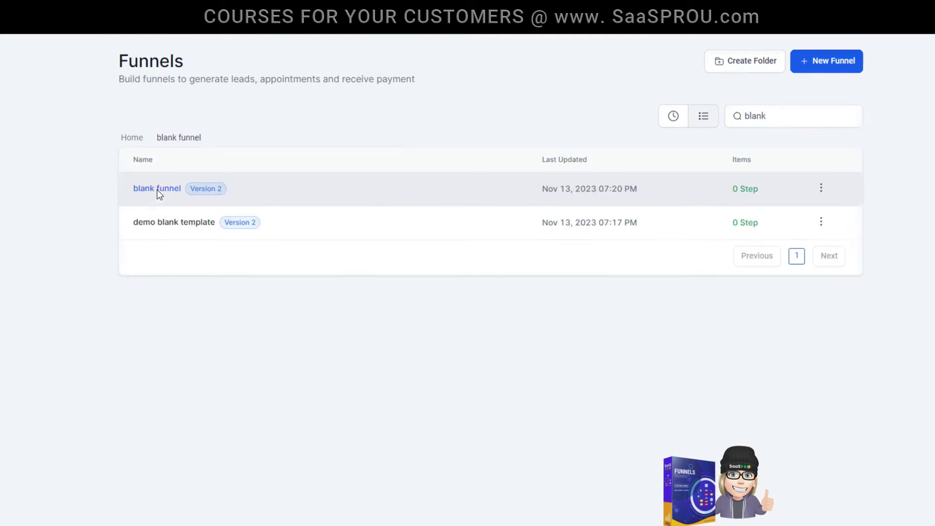
click(163, 190)
click(166, 197)
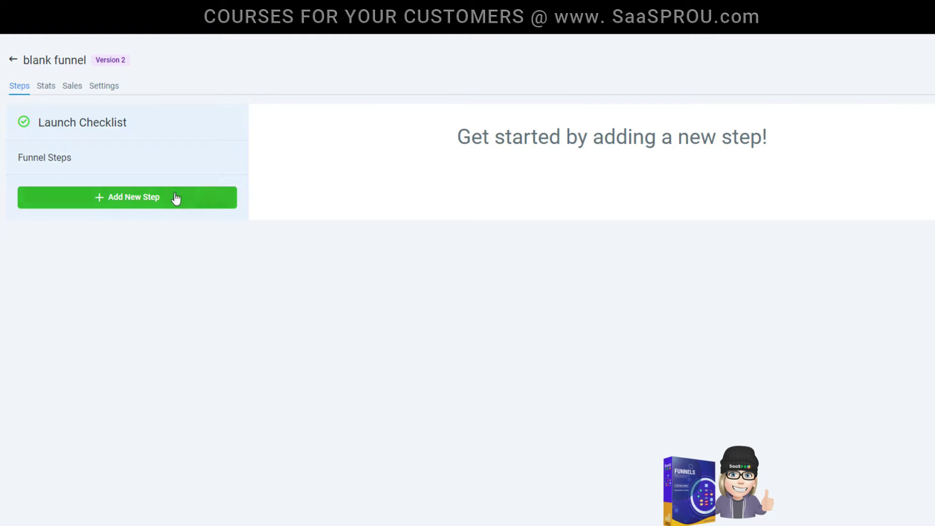
- Add a funnel step with page name 'Step 1' and path step-1
click(120, 205)
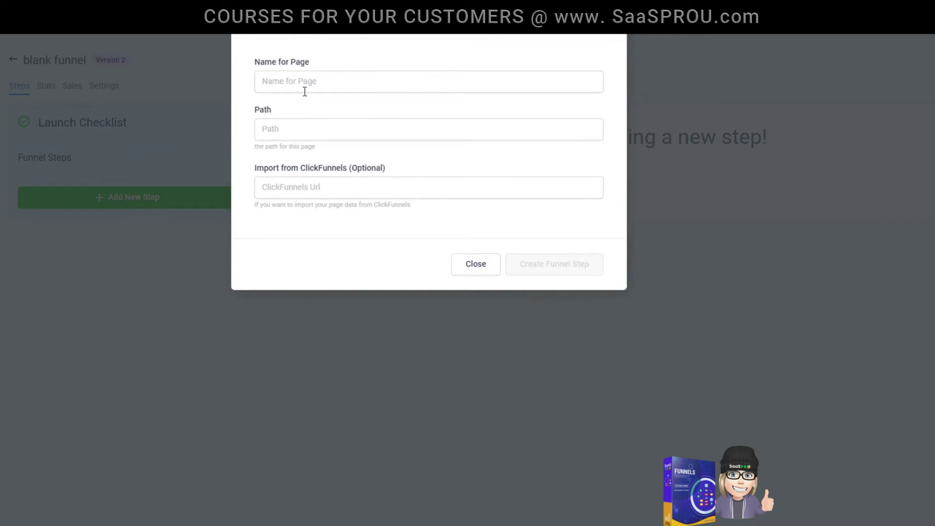
click(305, 86)
text(Step 1)
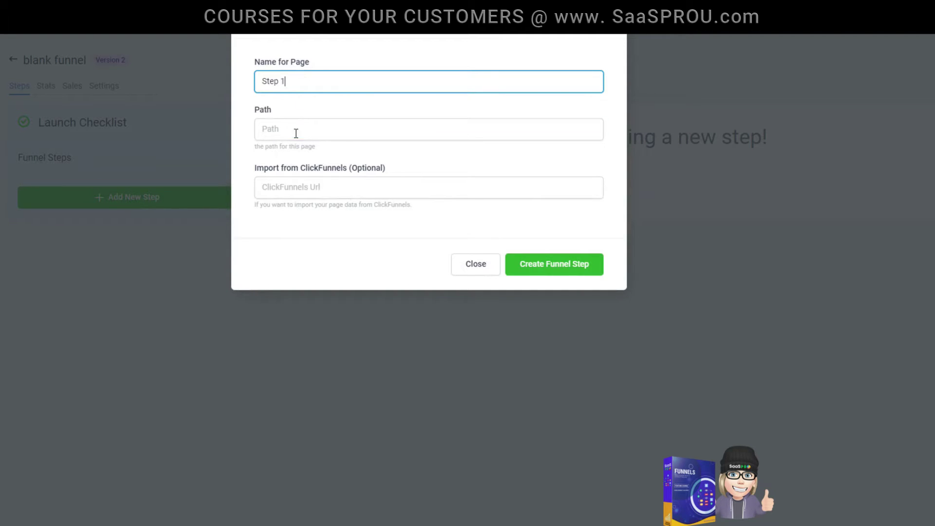
click(295, 130)
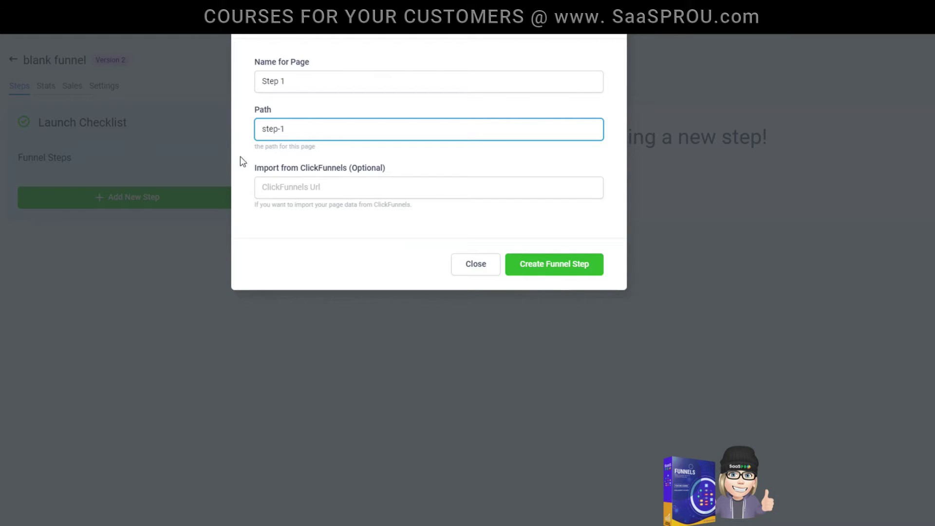
drag(390, 170, 242, 167)
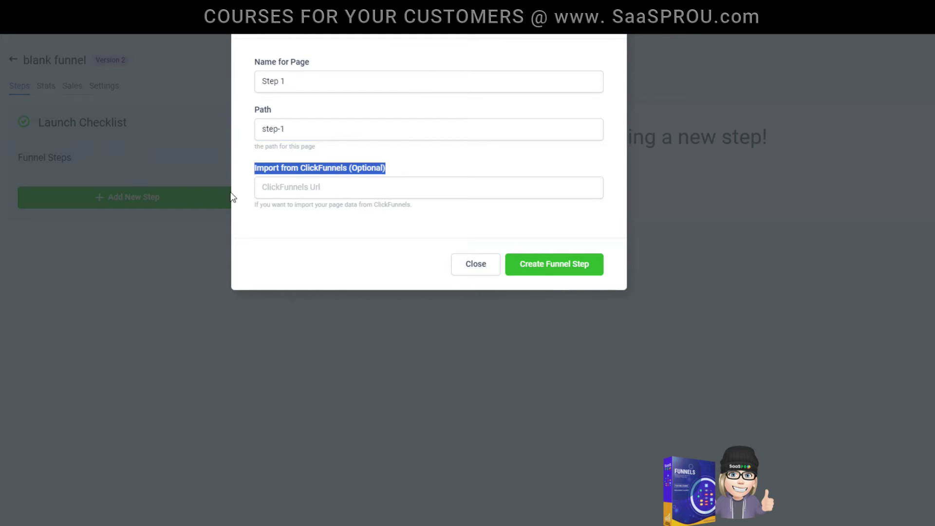
click(561, 270)
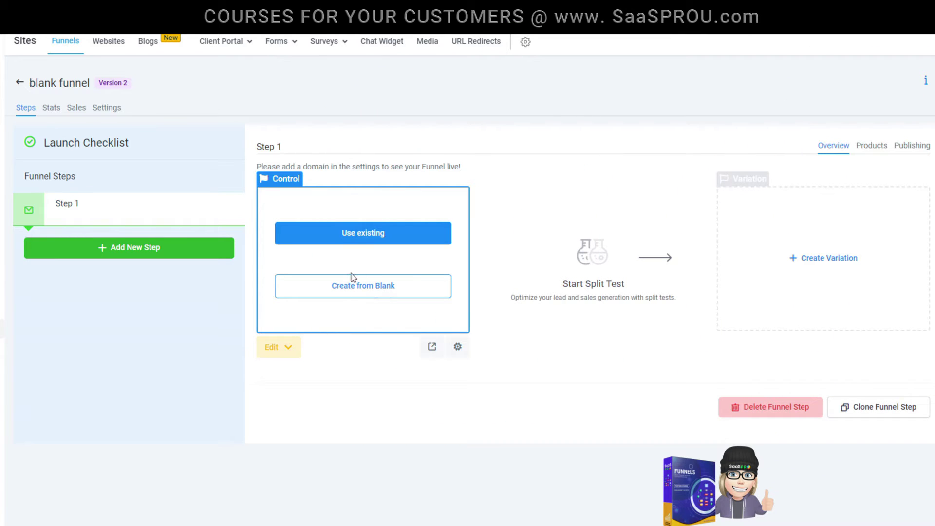
- Start importing a page into Step 1 from the demo website
click(371, 236)
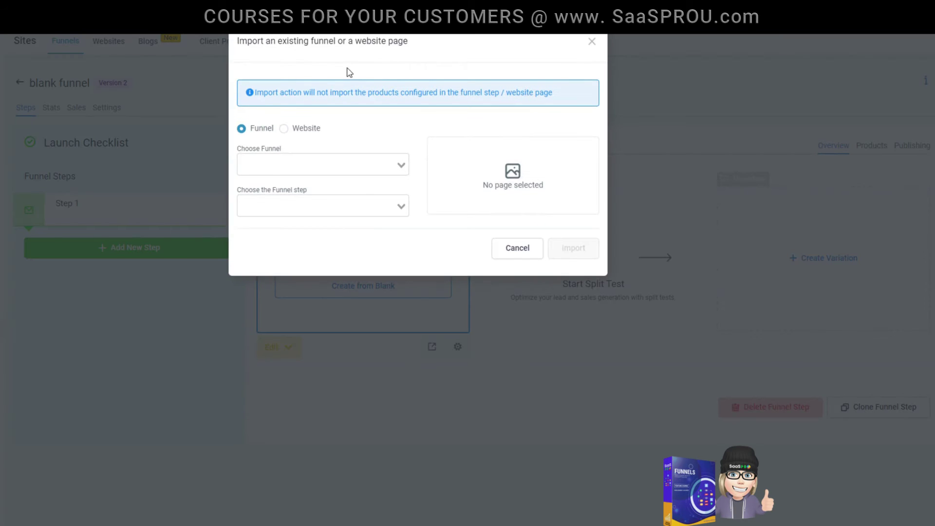
click(284, 129)
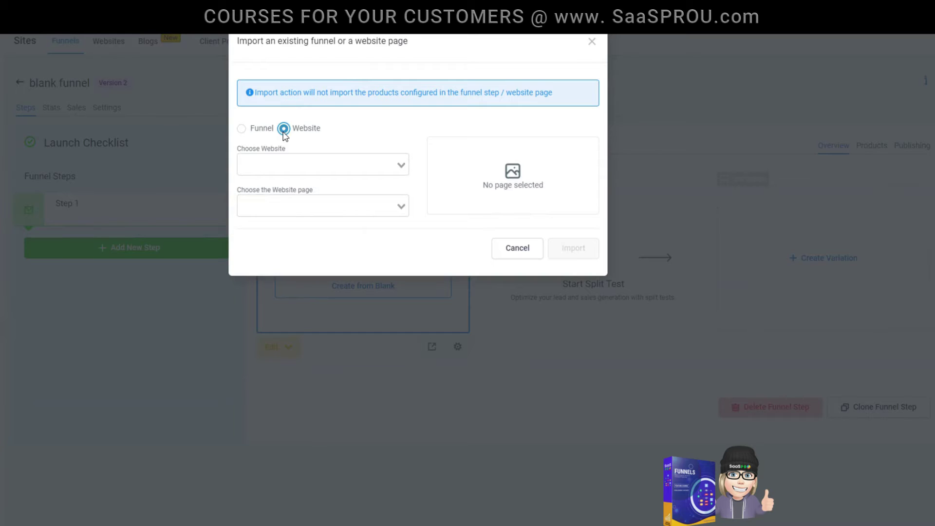
click(309, 163)
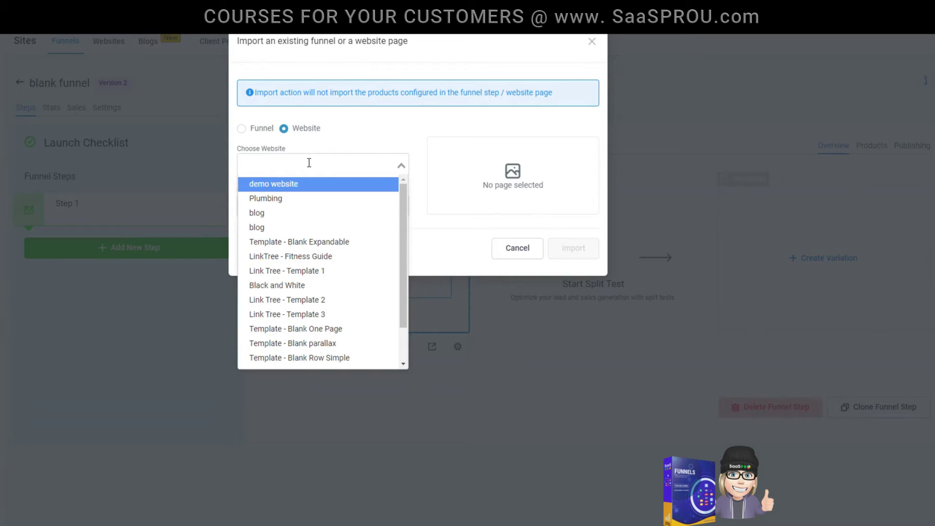
click(328, 184)
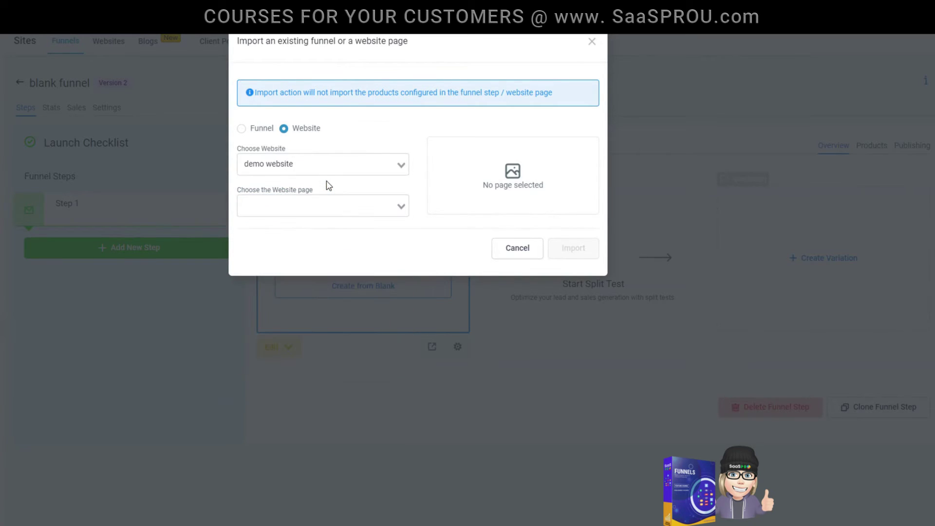
click(375, 205)
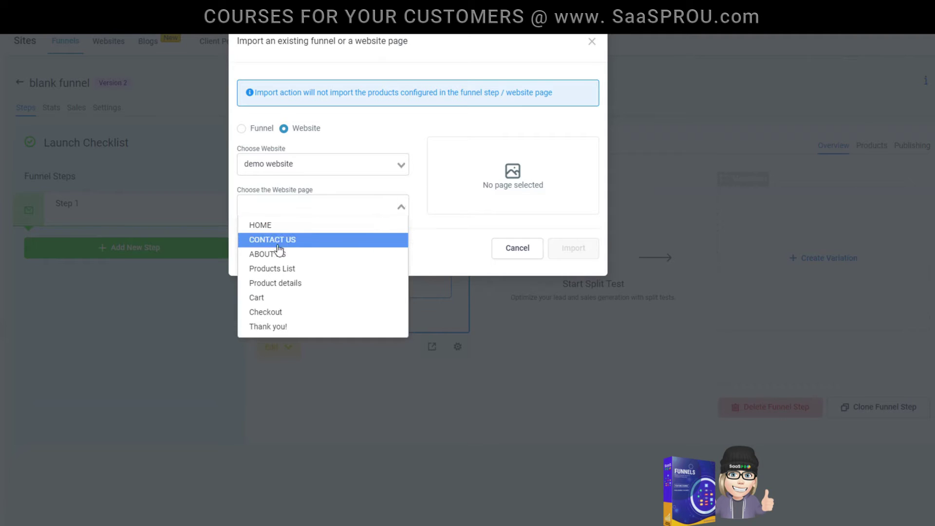
- Preview the HOME and CONTACT US pages, then cancel the import
click(258, 225)
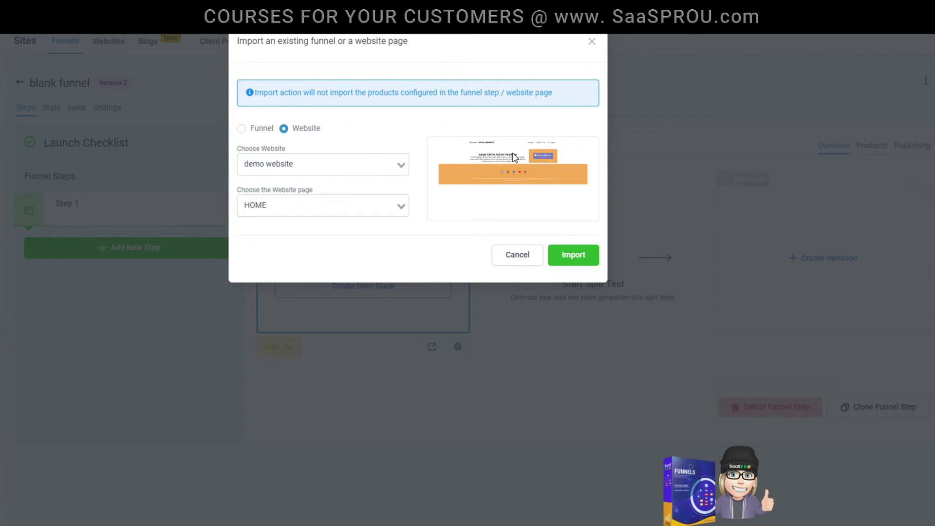
click(270, 206)
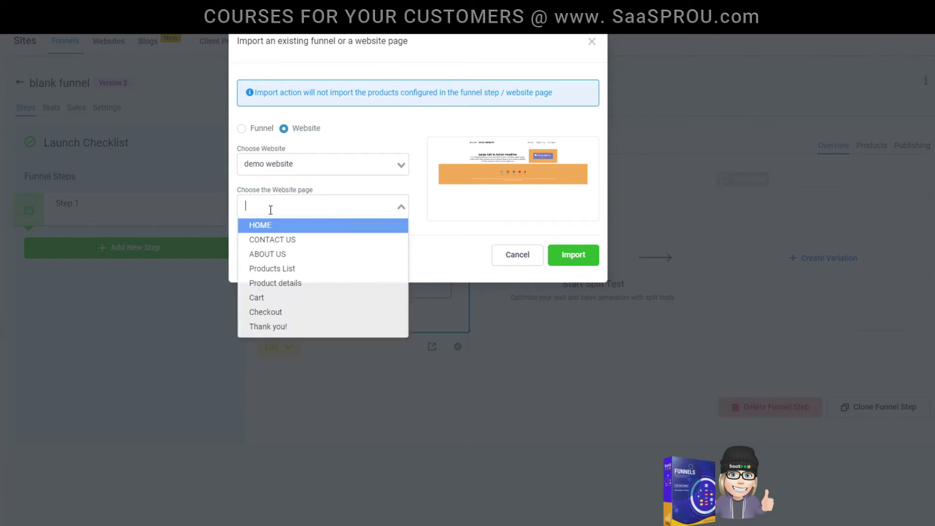
click(272, 240)
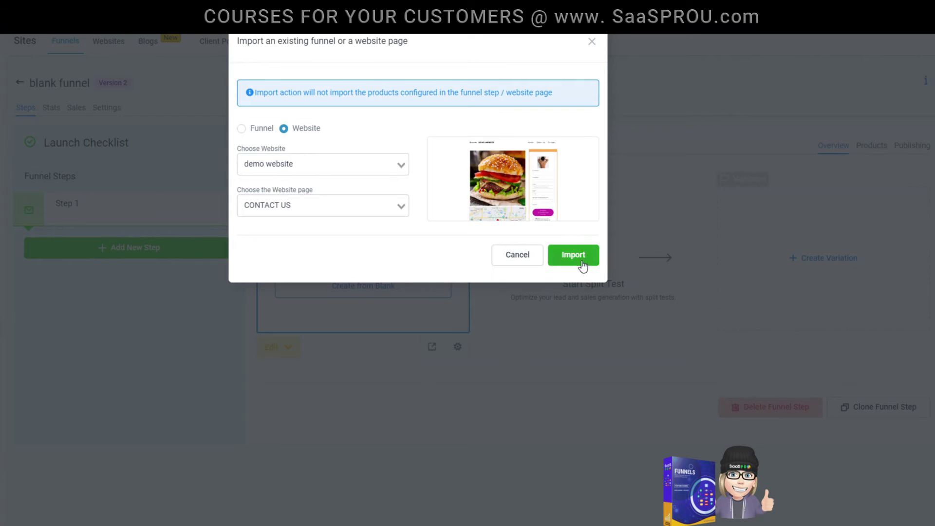
click(520, 257)
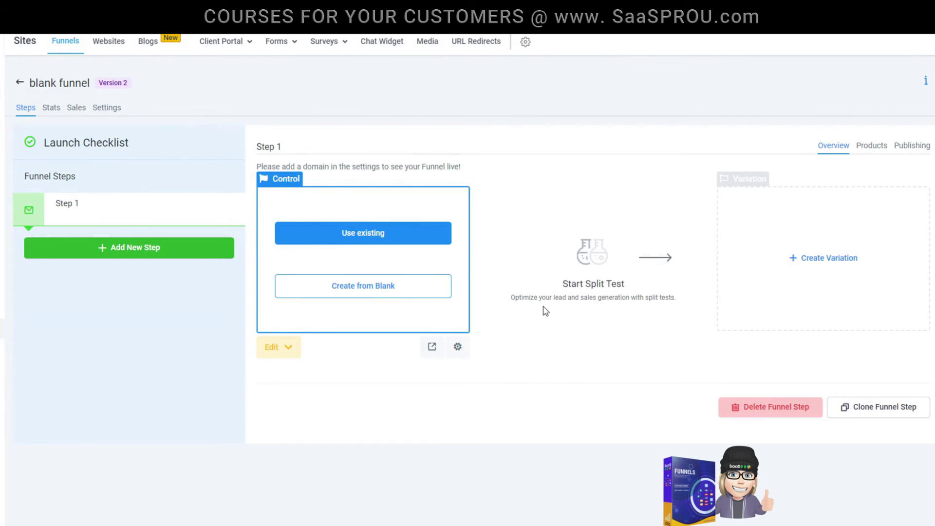
- Start Step 1 from blank, adding a Full Width section, 1 Column row and Image element
click(357, 297)
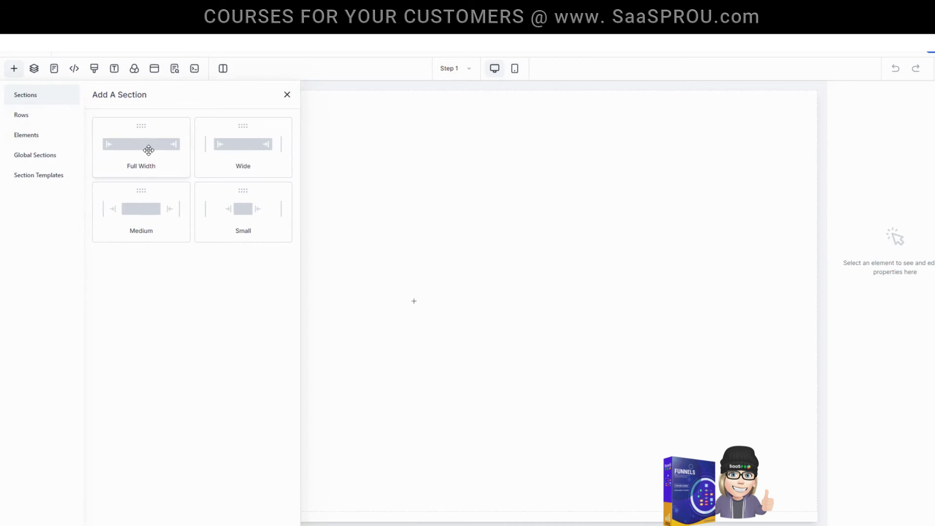
drag(146, 150, 422, 161)
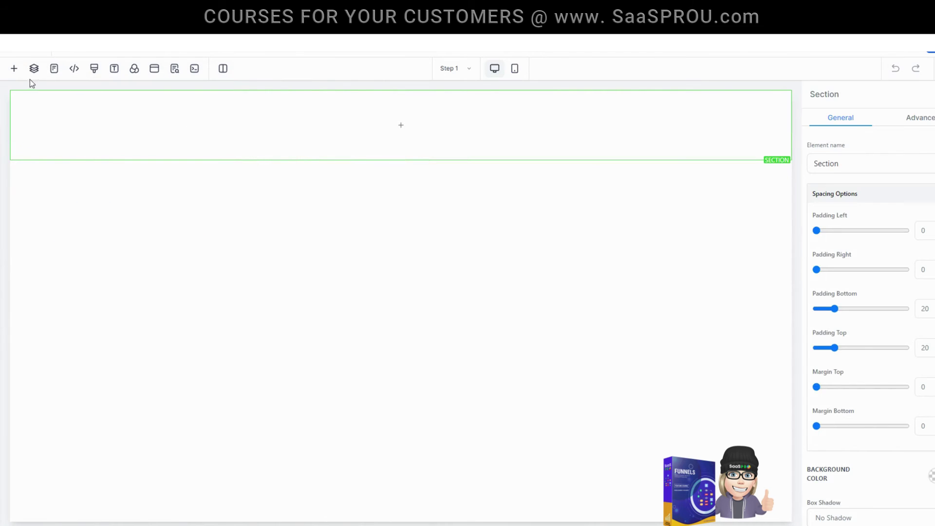
click(14, 70)
click(43, 119)
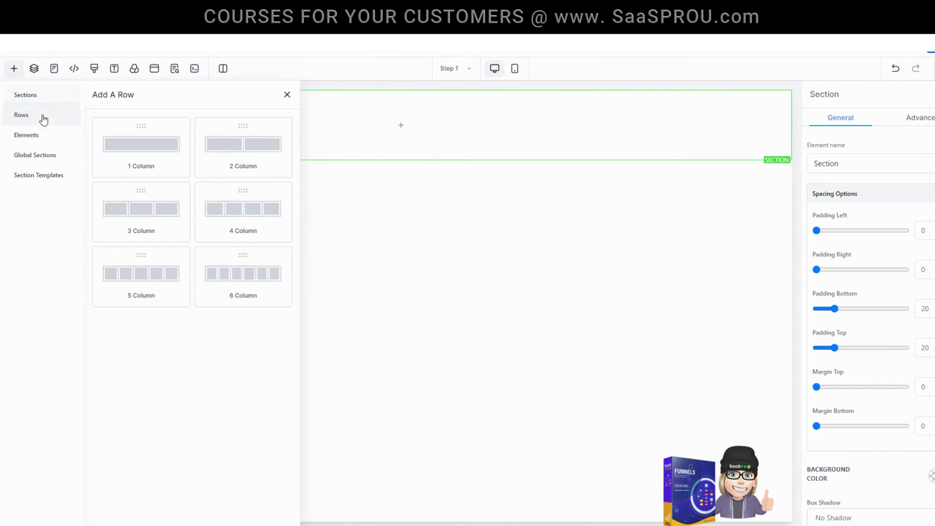
drag(146, 159, 461, 152)
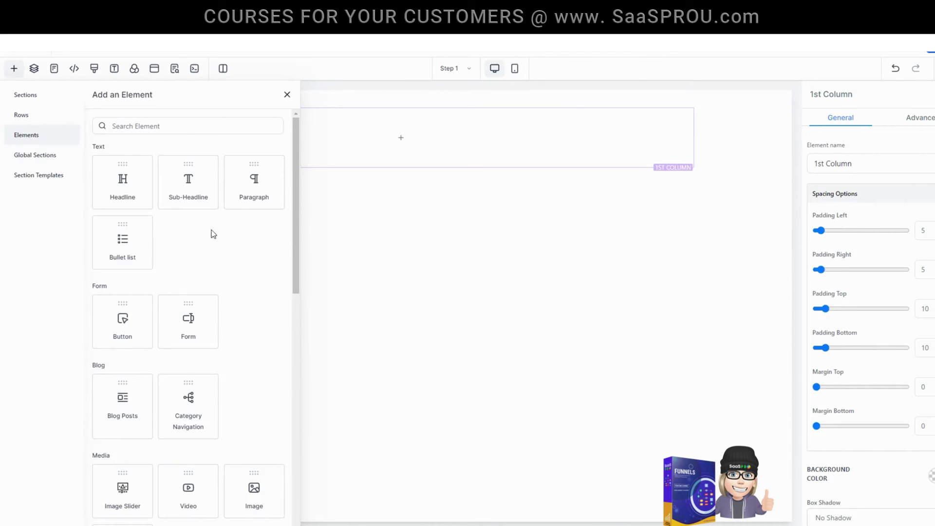
scroll(167, 415, down, 4)
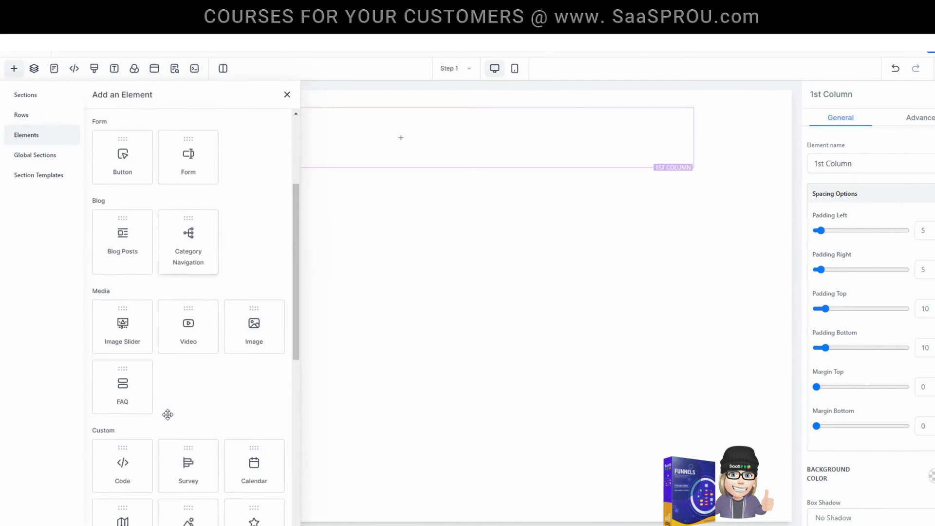
drag(240, 315, 453, 144)
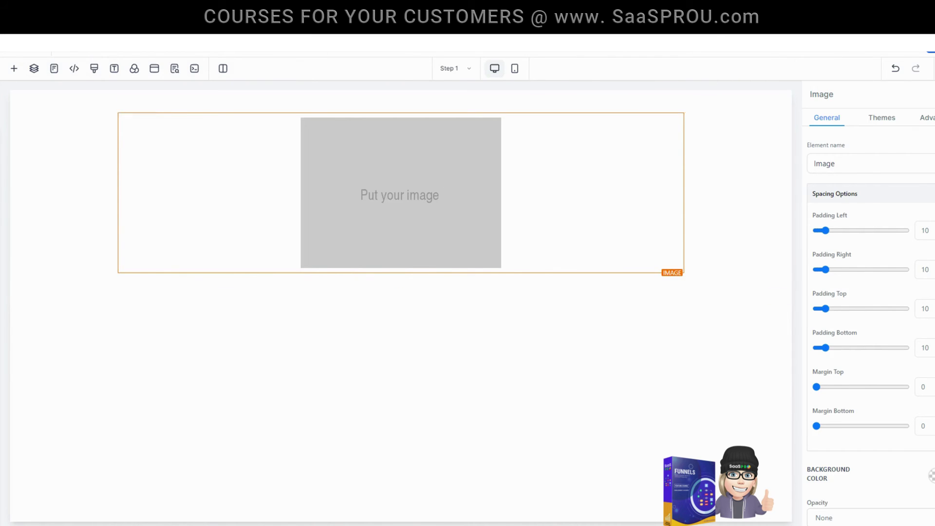
- Import the demo website's CONTACT US page into Step 1 via Use existing
click(110, 57)
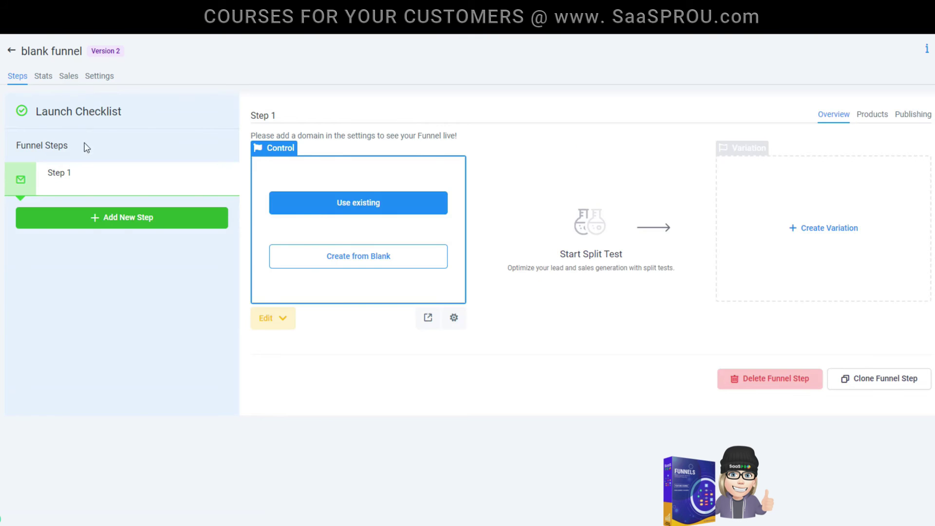
click(369, 208)
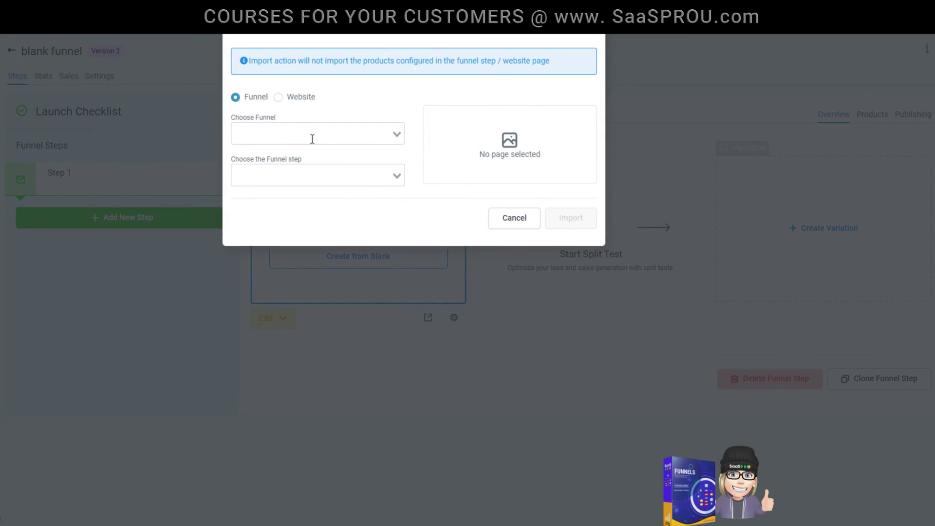
click(278, 97)
click(293, 131)
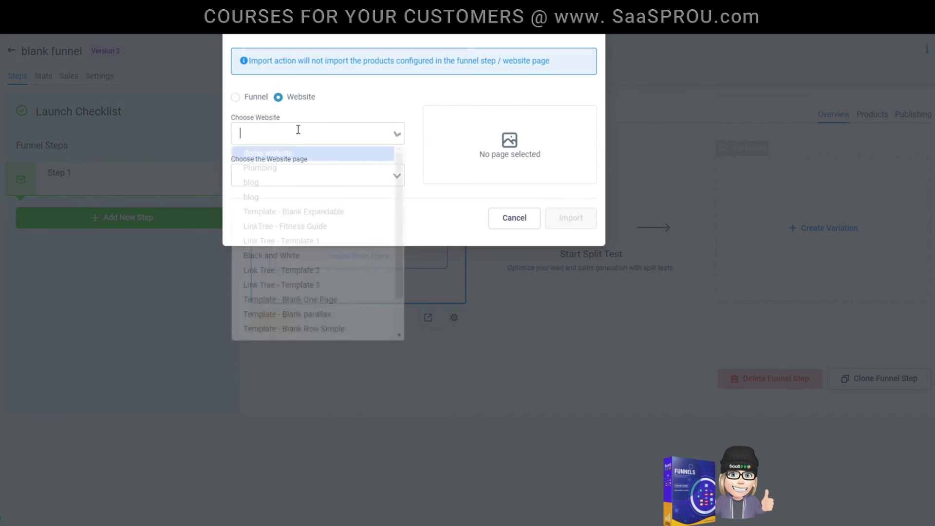
click(294, 155)
click(294, 179)
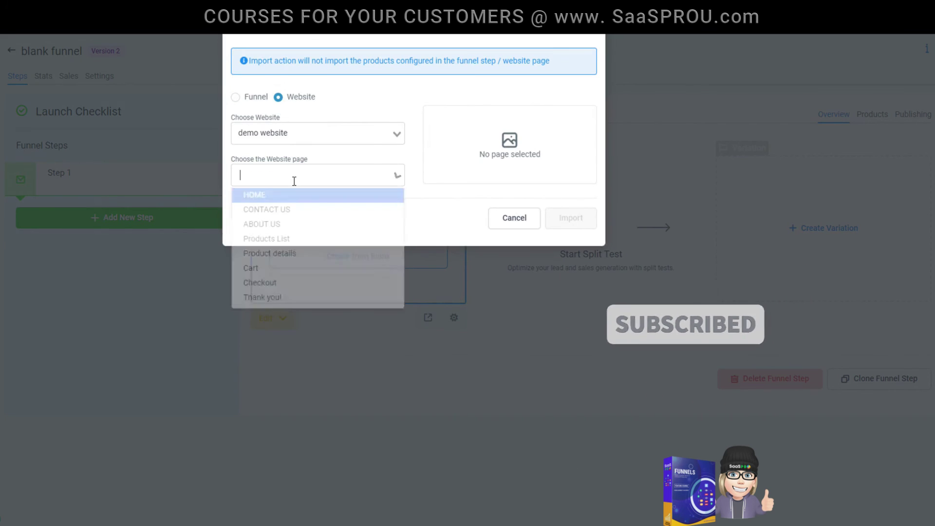
click(325, 210)
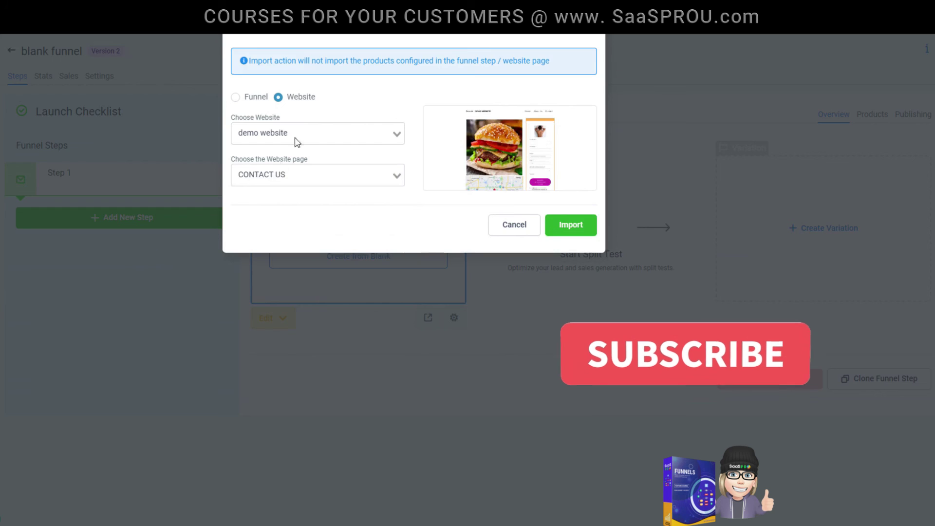
click(572, 225)
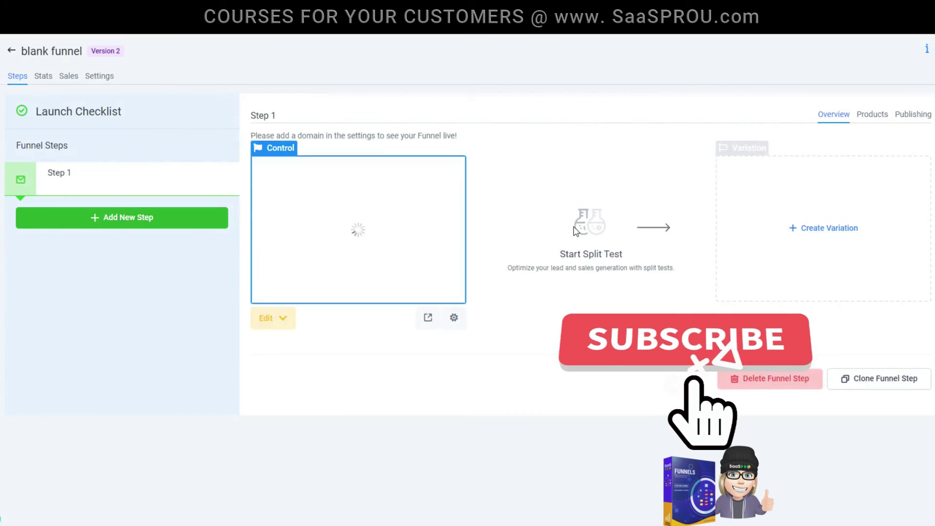